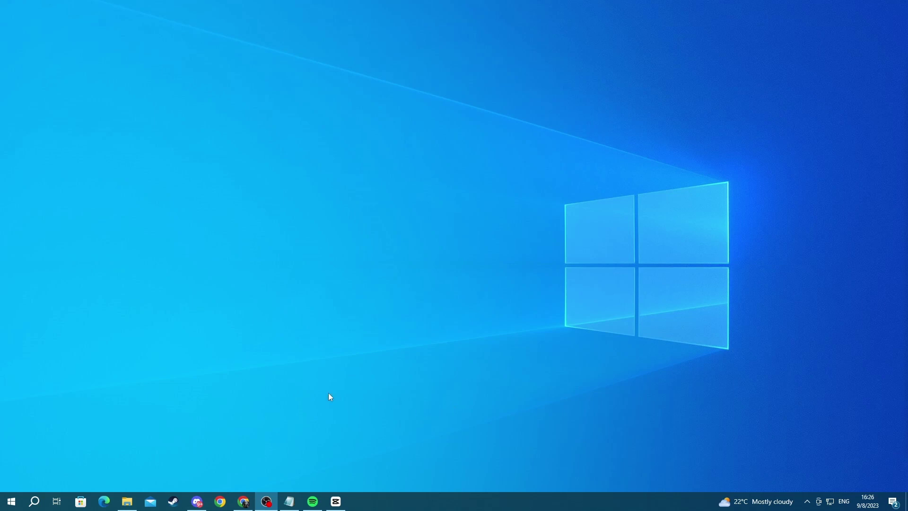
- Launch Task Manager from Windows search after a detour through This PC
left_click(35, 502)
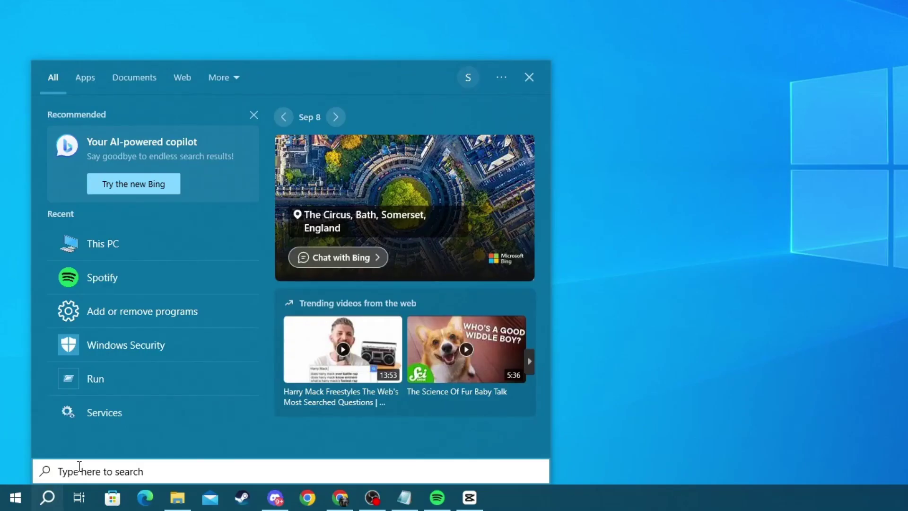
type("this pc")
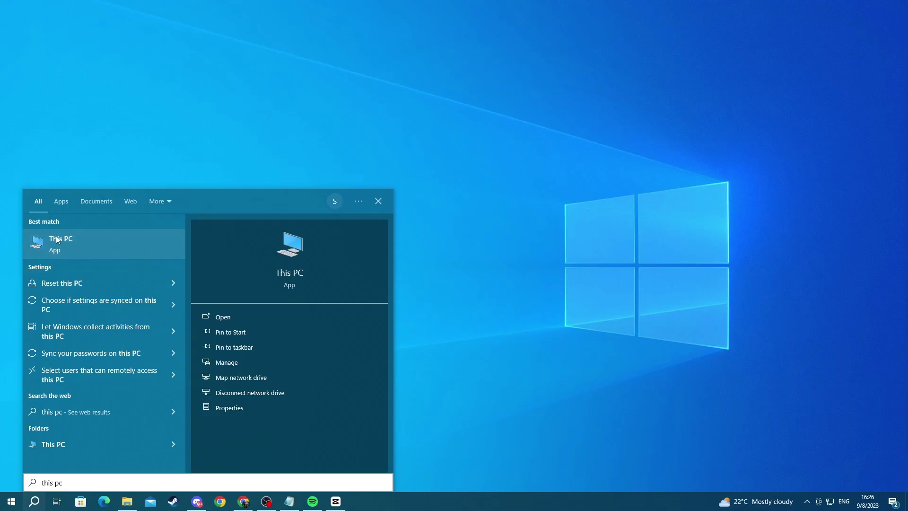
left_click(94, 216)
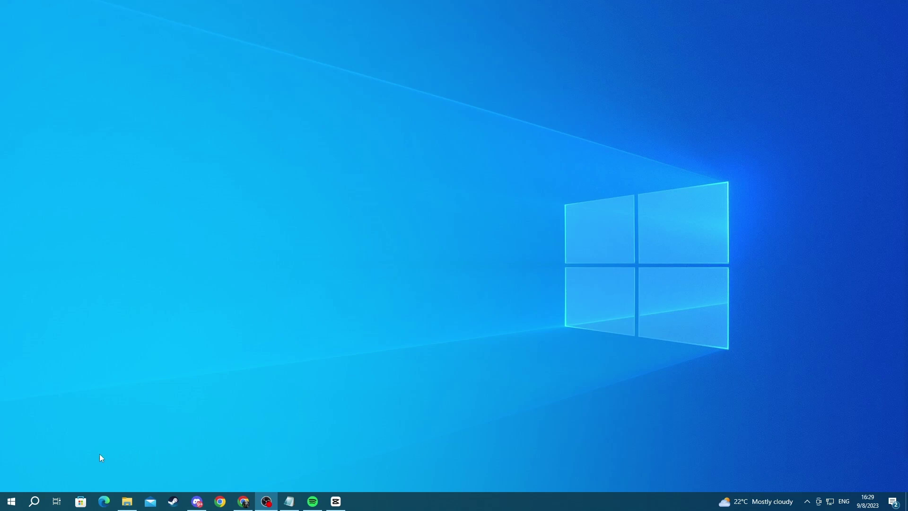
left_click(34, 502)
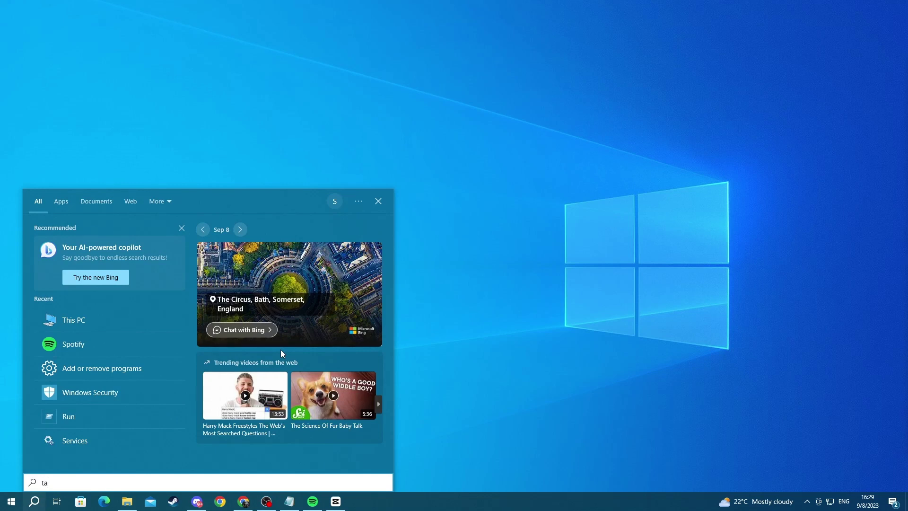
type("task manager")
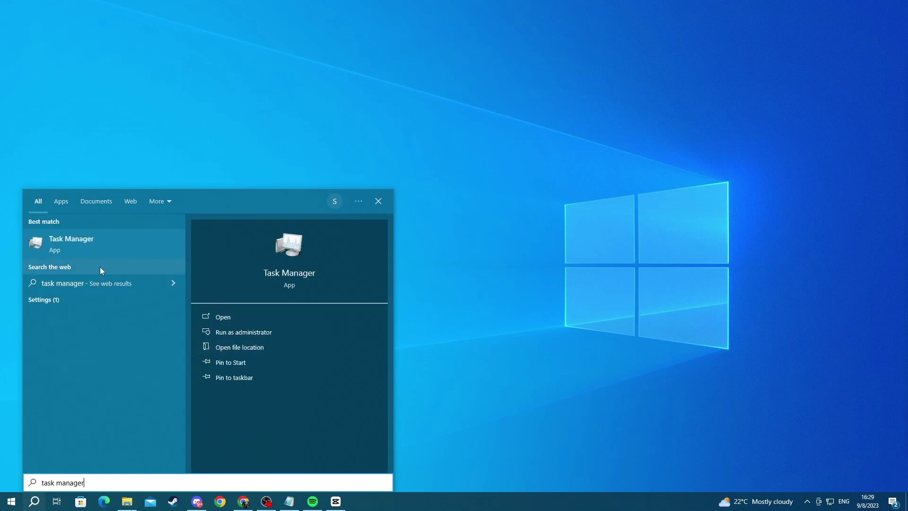
left_click(101, 241)
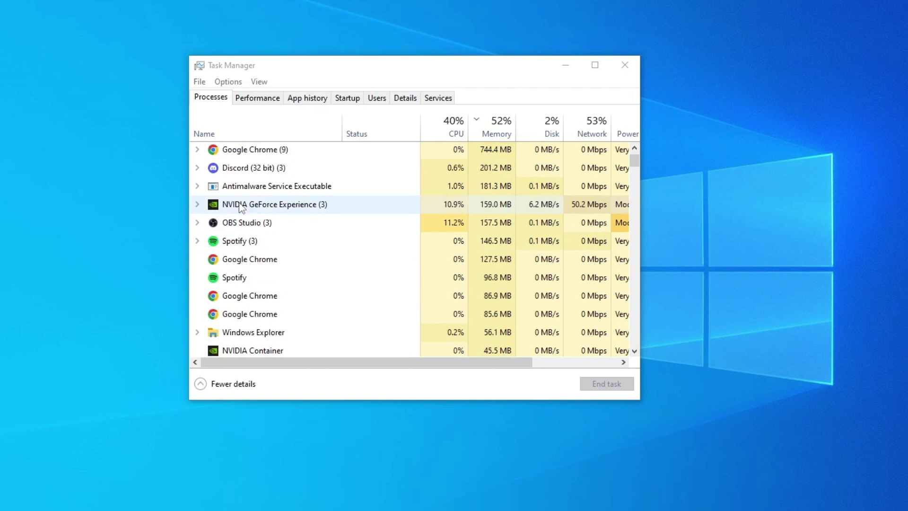
- End the NVIDIA GeForce Experience process from its context menu
left_click(243, 207)
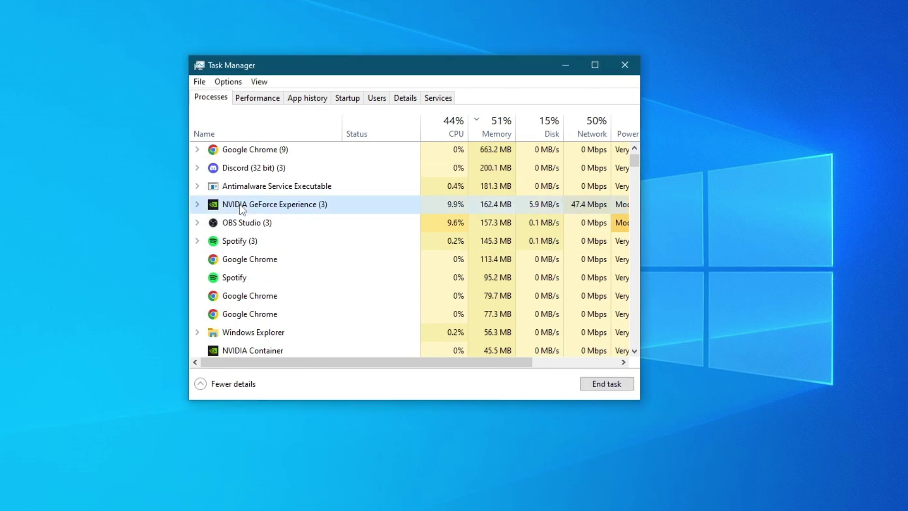
right_click(242, 206)
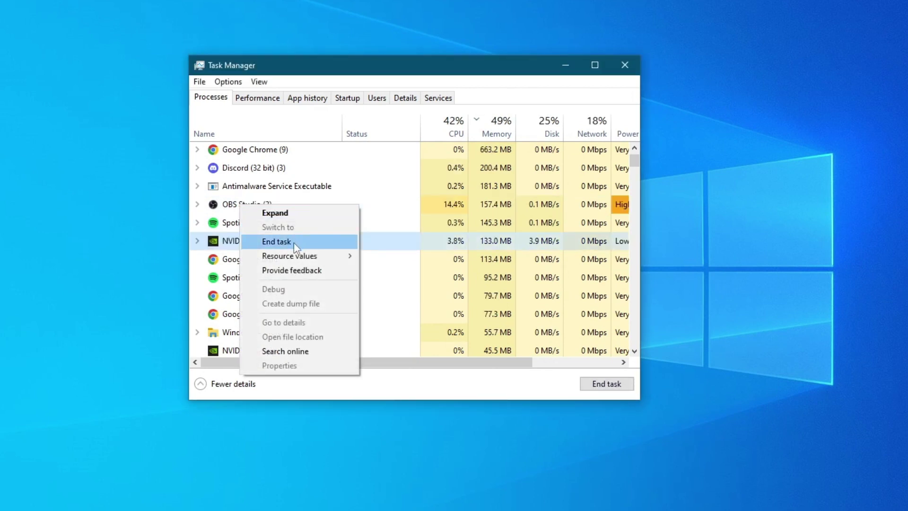
left_click(622, 64)
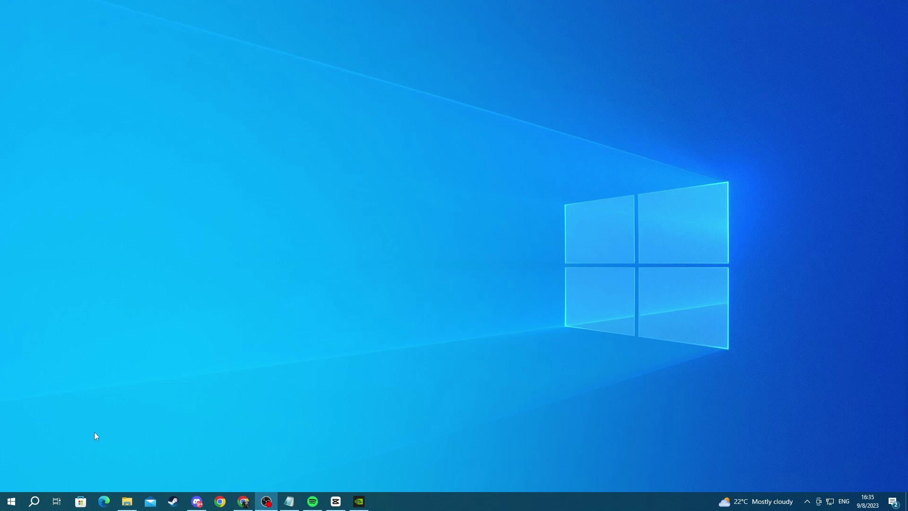
- Launch Device Manager and expand Display adapters to show the NVIDIA GeForce GTX 960
left_click(36, 501)
type("devi")
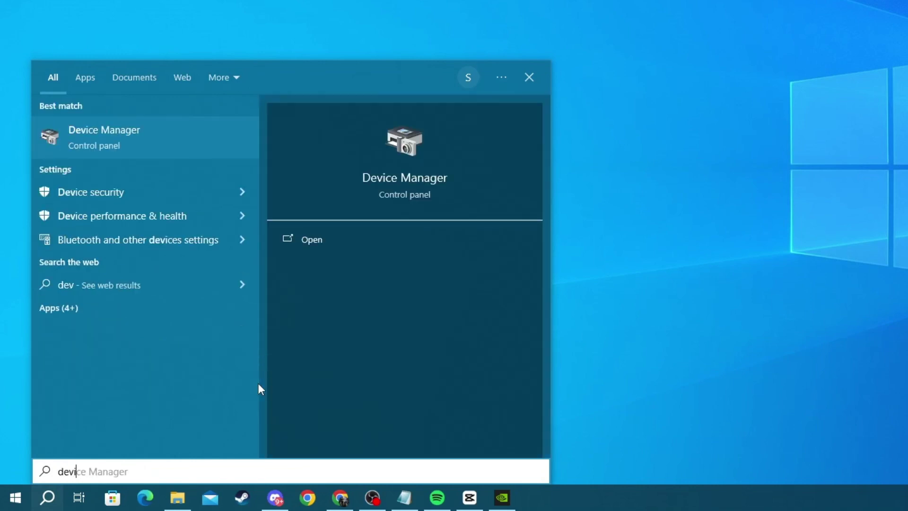
type("ce manager")
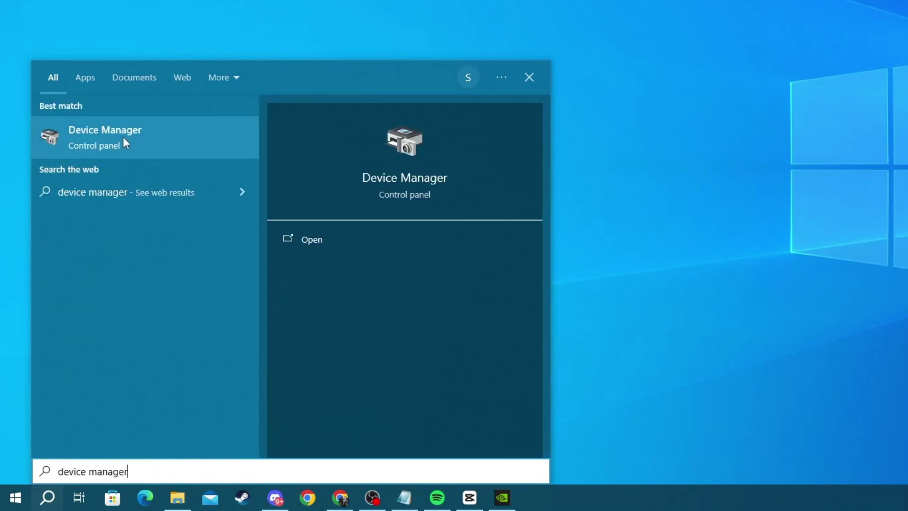
left_click(123, 141)
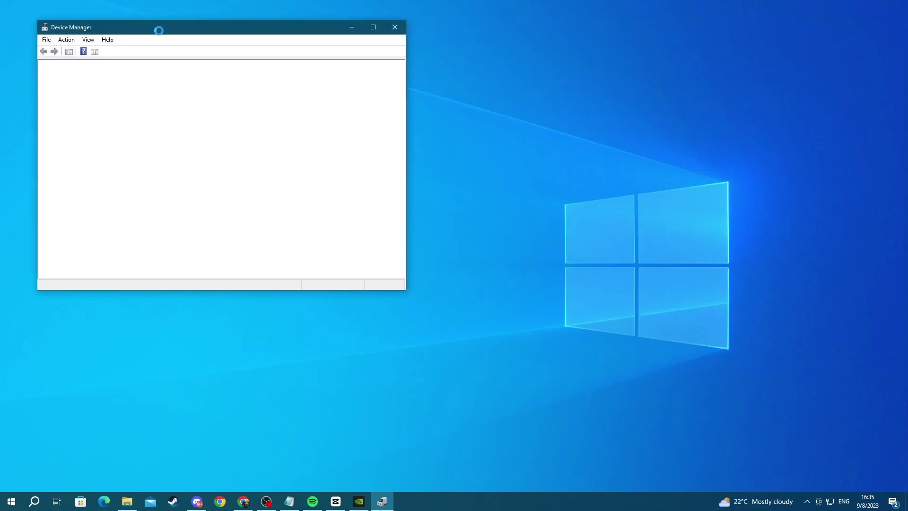
left_click_drag(159, 29, 384, 91)
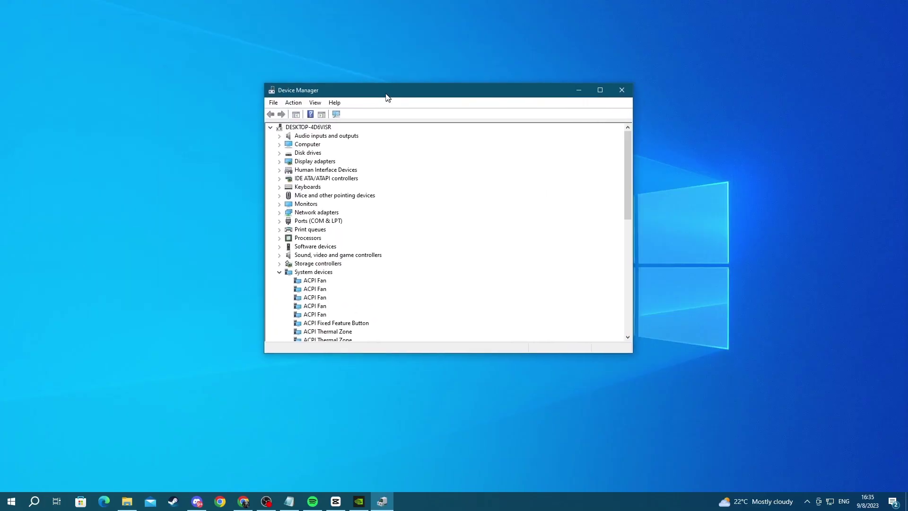
double_click(313, 159)
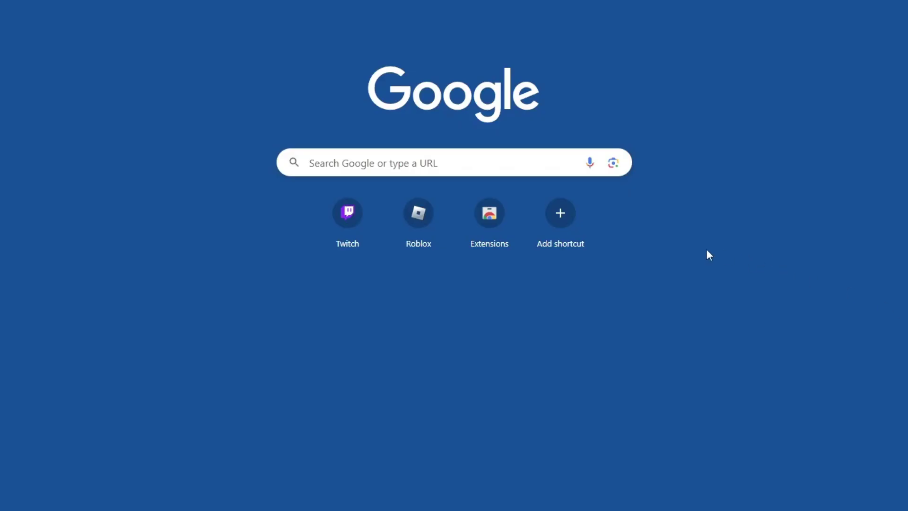
- Run a Google search for 'nvidia driver download' to reach NVIDIA's Driver Downloads page
left_click(348, 161)
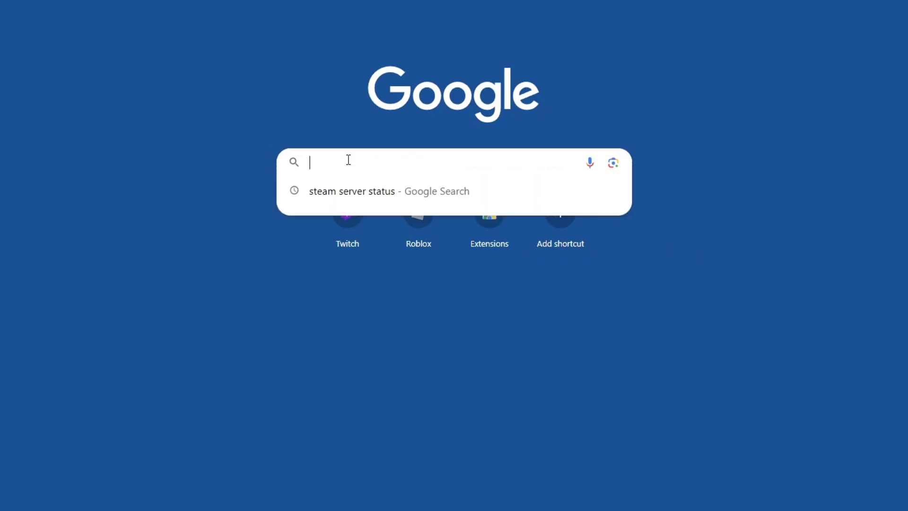
type("nvidia")
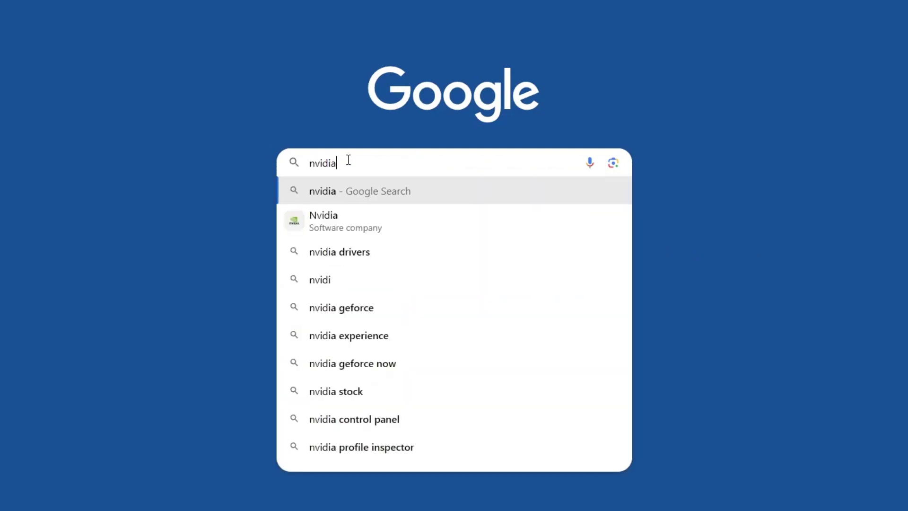
type(" driver downl")
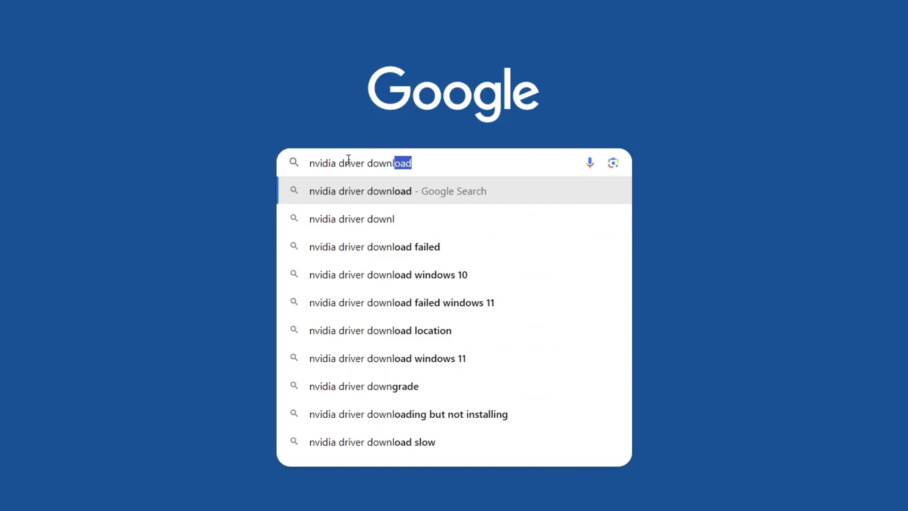
key("Return")
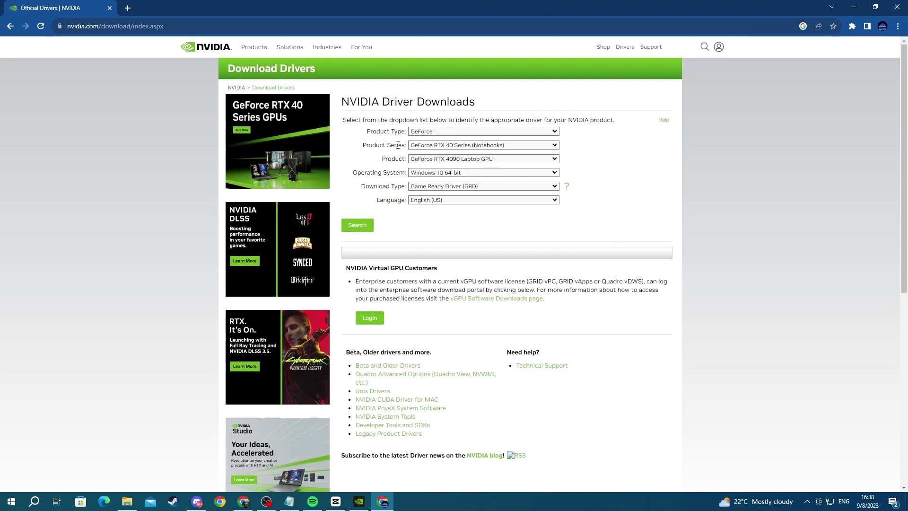
- Select GeForce, GeForce 900 Series, GTX 960 and Windows 10 64-bit in the download form
left_click(428, 132)
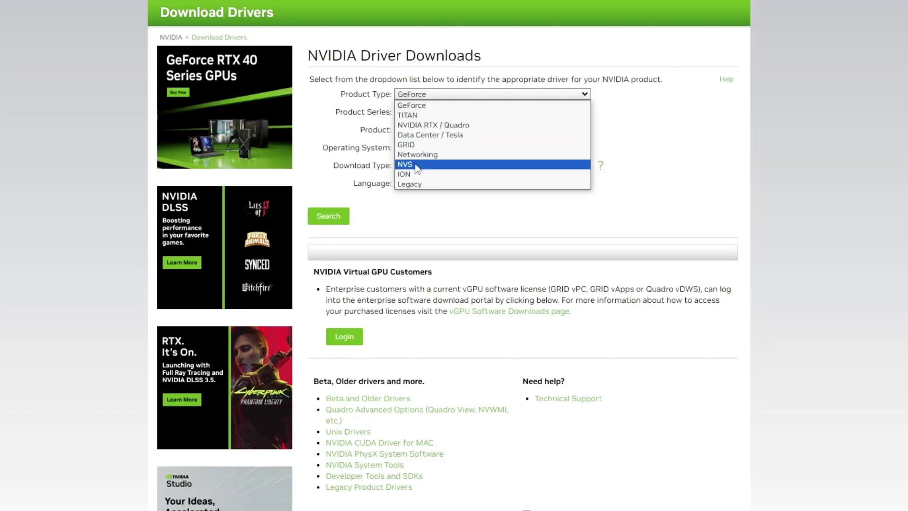
left_click(418, 107)
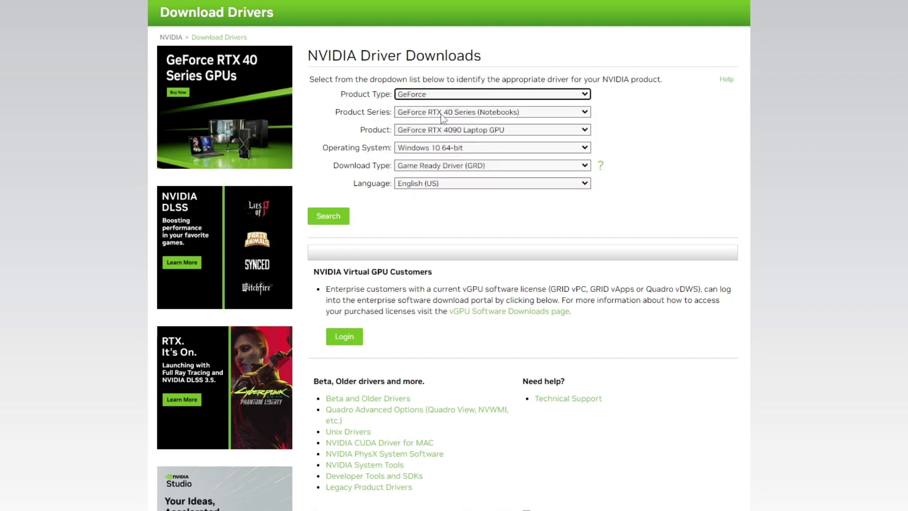
left_click(441, 114)
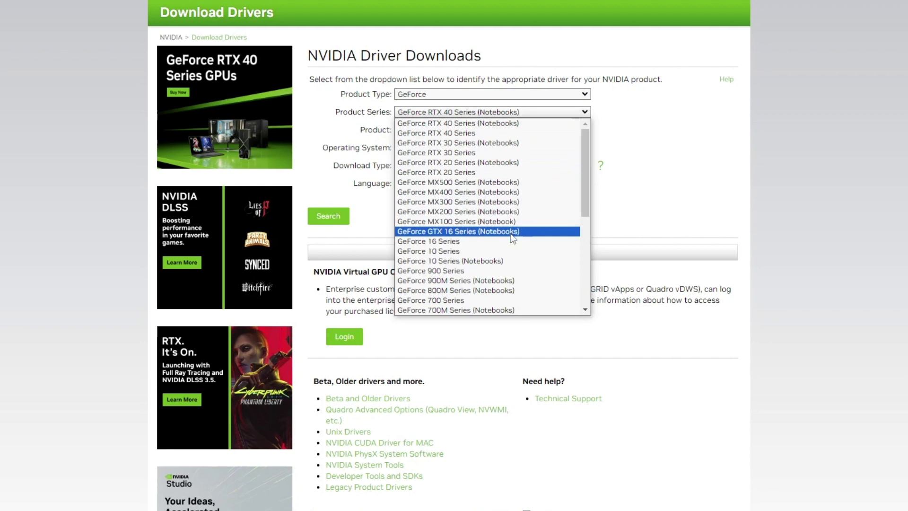
left_click(476, 277)
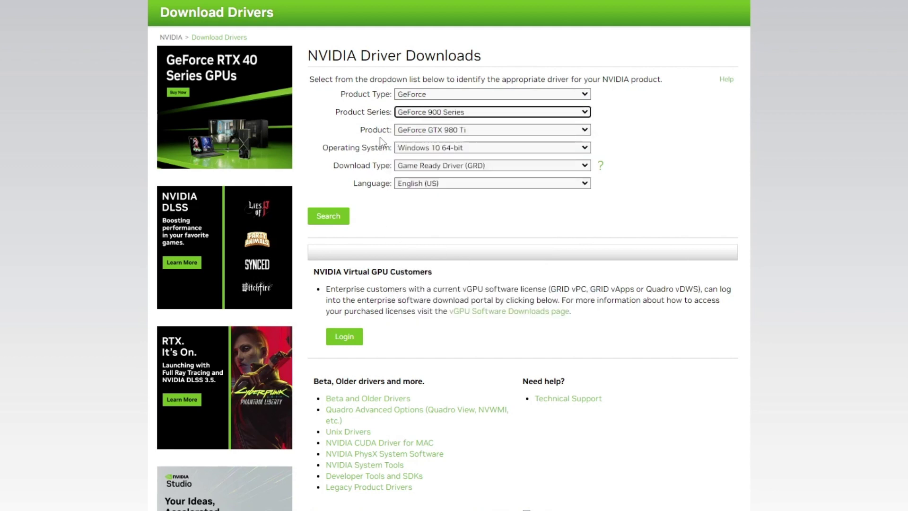
left_click(436, 130)
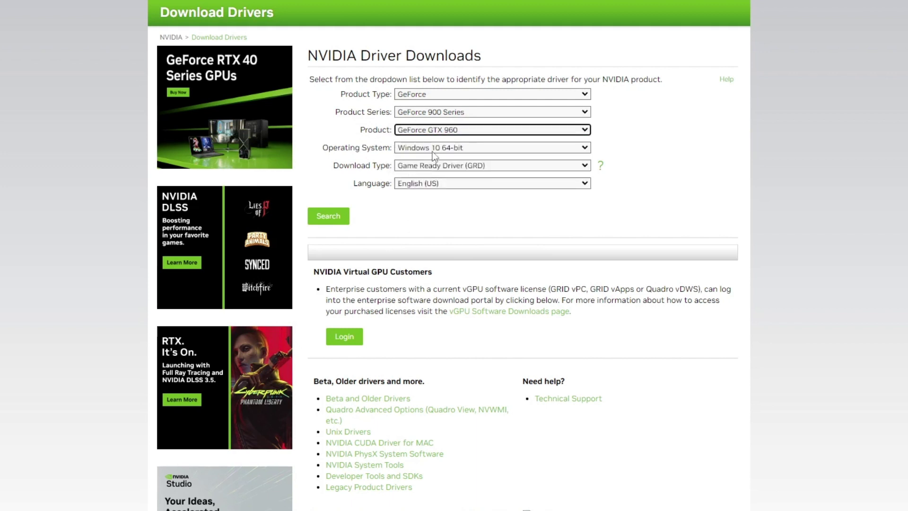
left_click(433, 148)
left_click(426, 151)
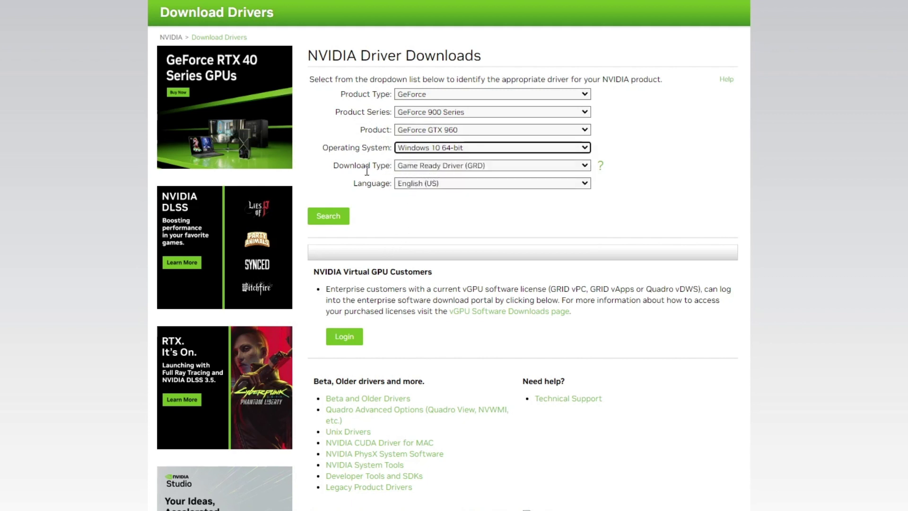
- Keep Game Ready Driver and English (US), search for the driver, then close Chrome
left_click(425, 165)
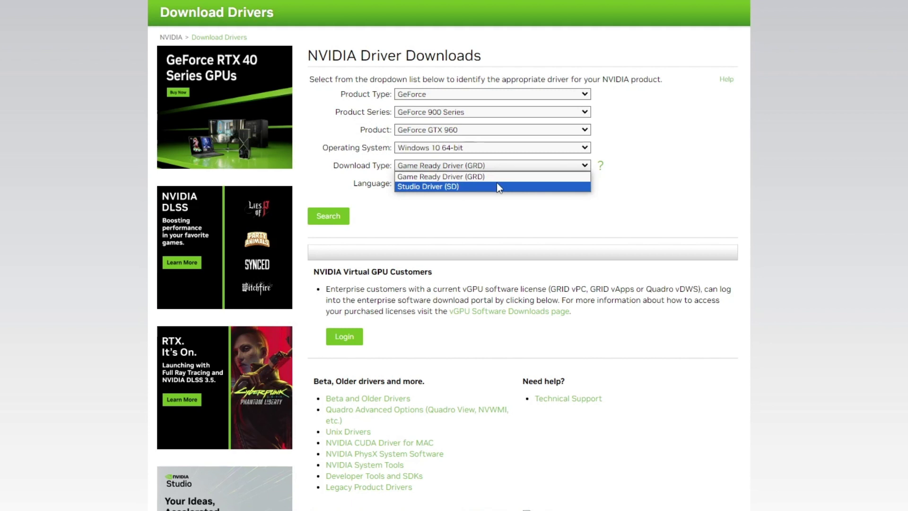
left_click(430, 178)
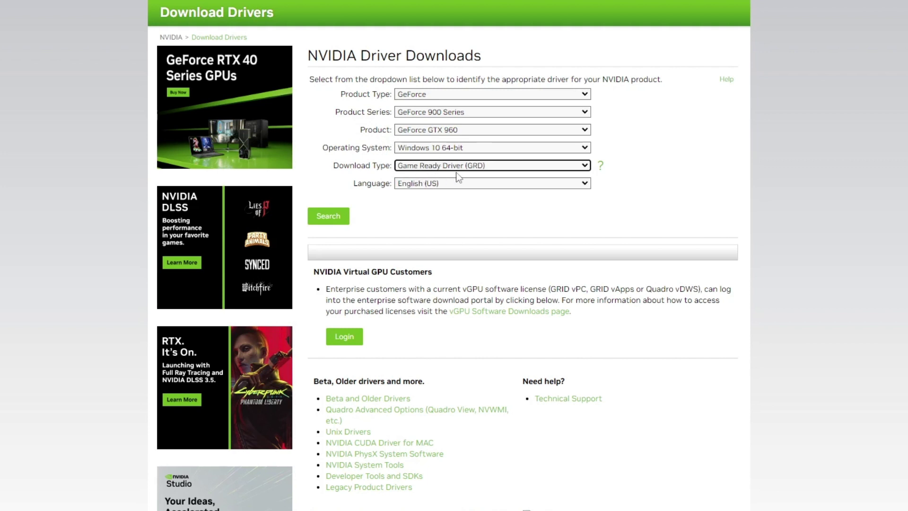
left_click(426, 184)
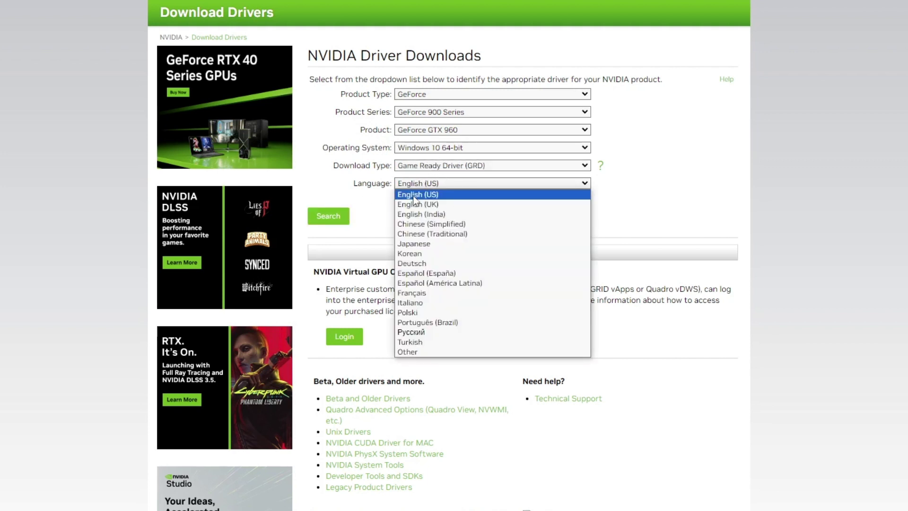
left_click(414, 197)
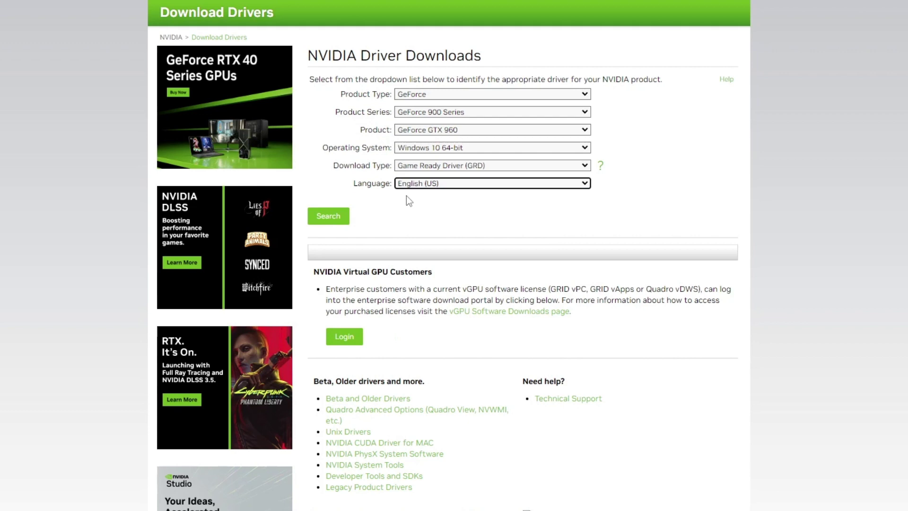
left_click(329, 216)
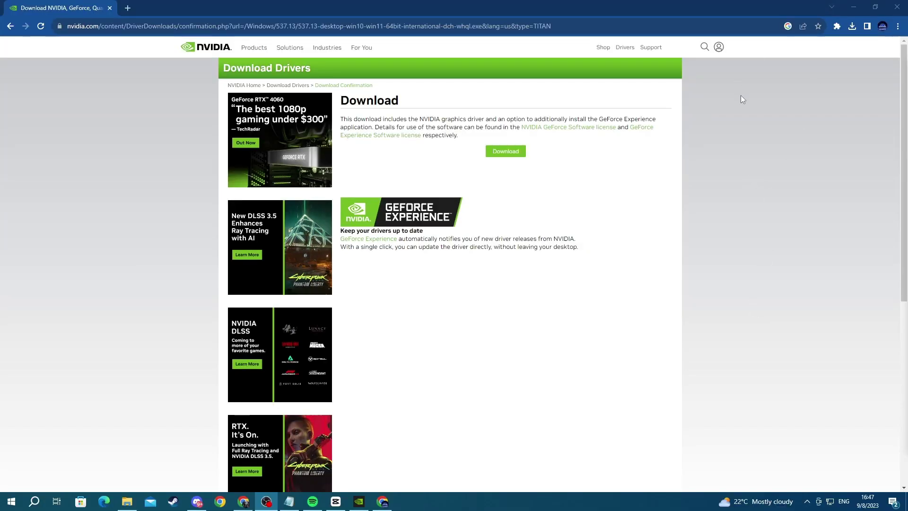
left_click(895, 6)
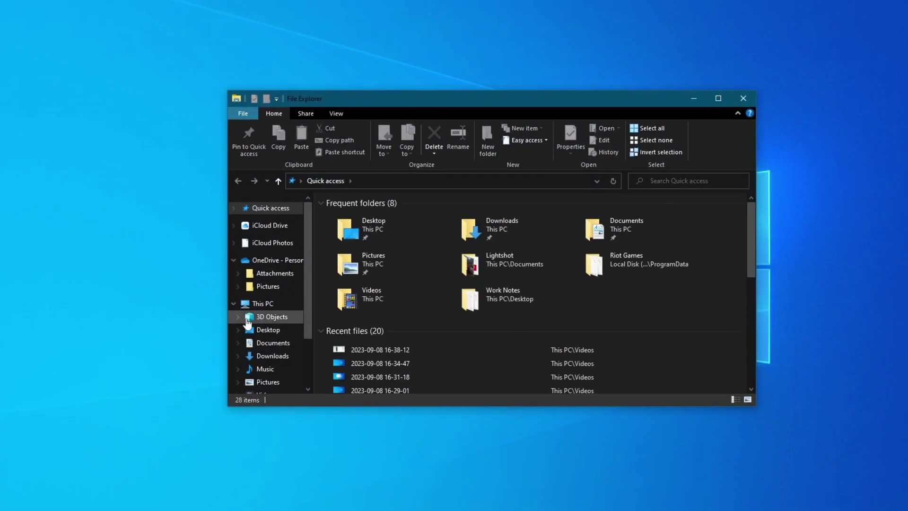
- Launch the 537.13 NVIDIA package from Downloads and extract to the default folder
left_click(257, 356)
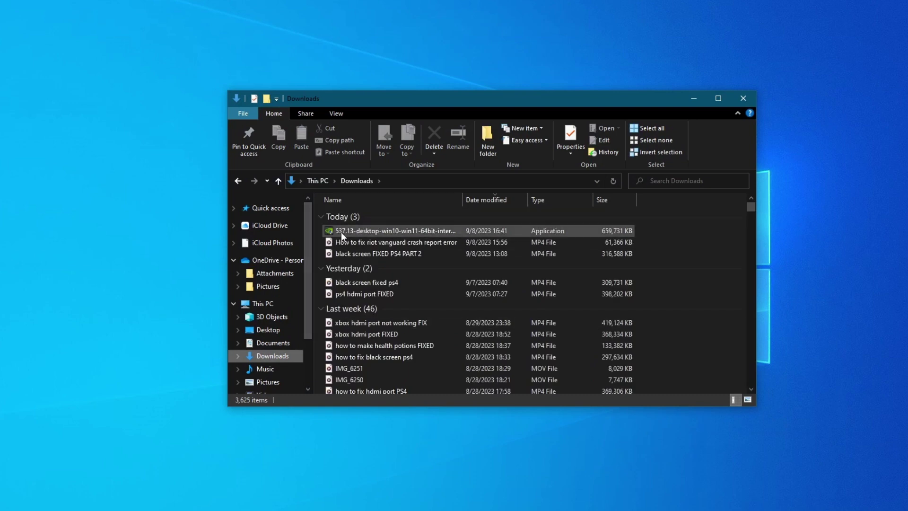
mouse_move(347, 232)
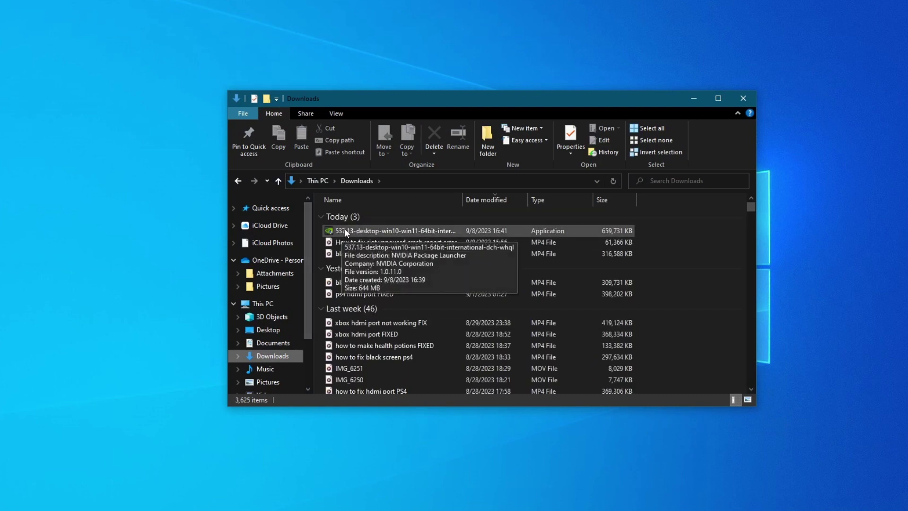
double_click(345, 231)
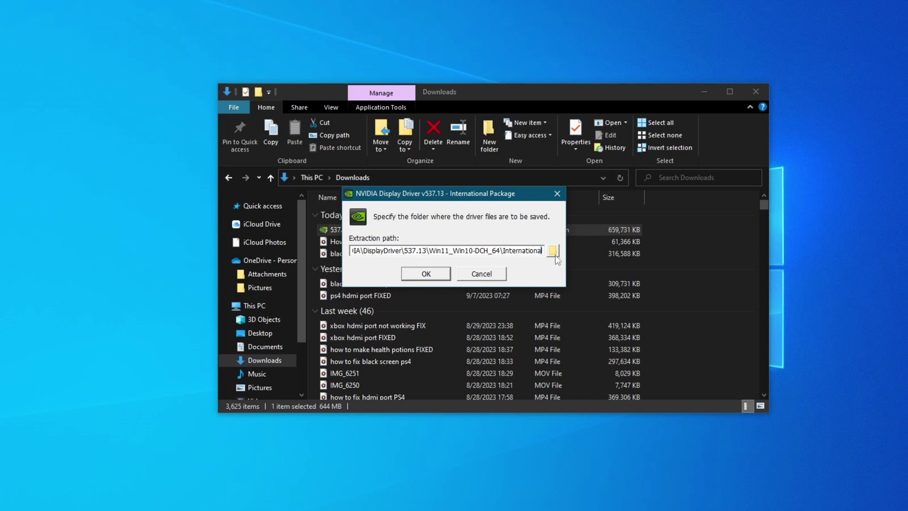
left_click(426, 274)
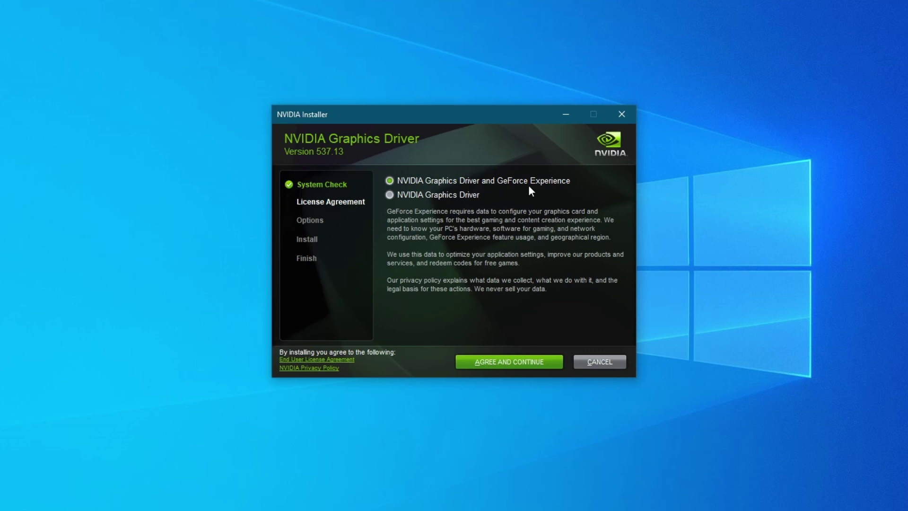
- Choose NVIDIA Graphics Driver only, agree to the license, and start Express installation
left_click(389, 194)
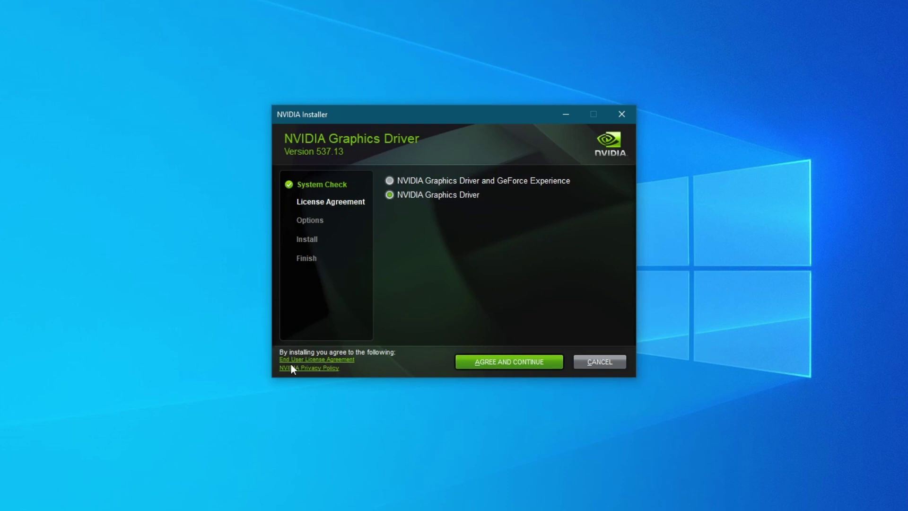
left_click(491, 365)
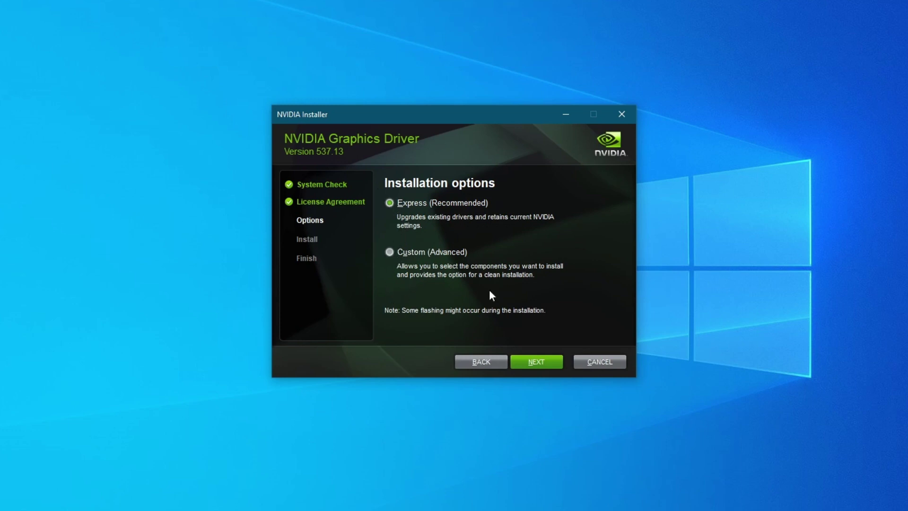
left_click(535, 363)
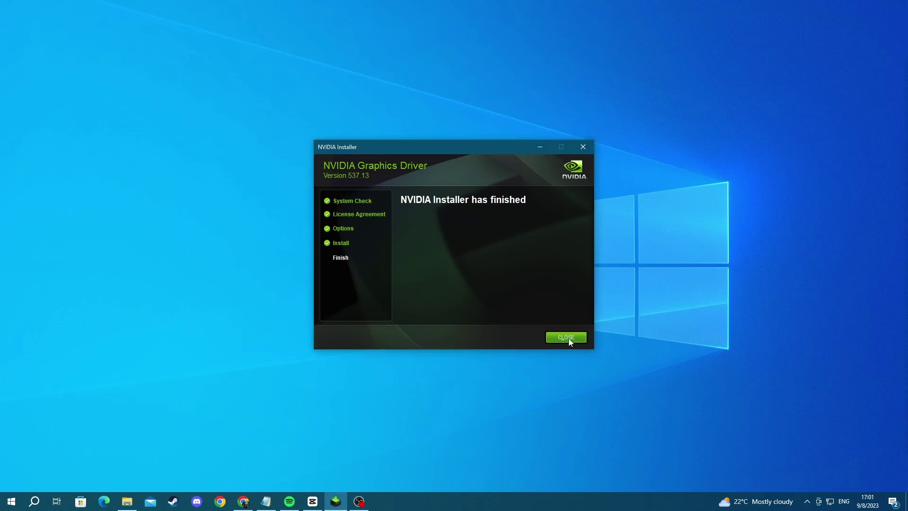
- Close the finished NVIDIA Installer to return to the desktop
left_click(567, 339)
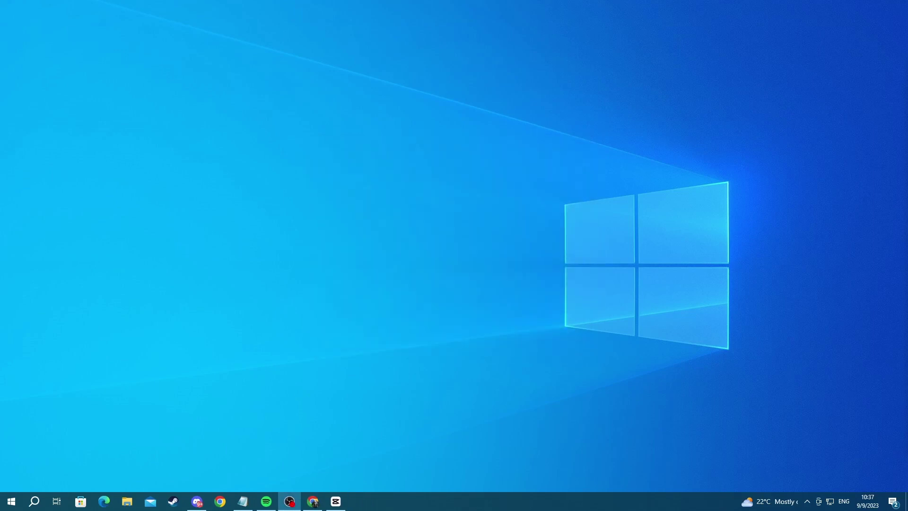